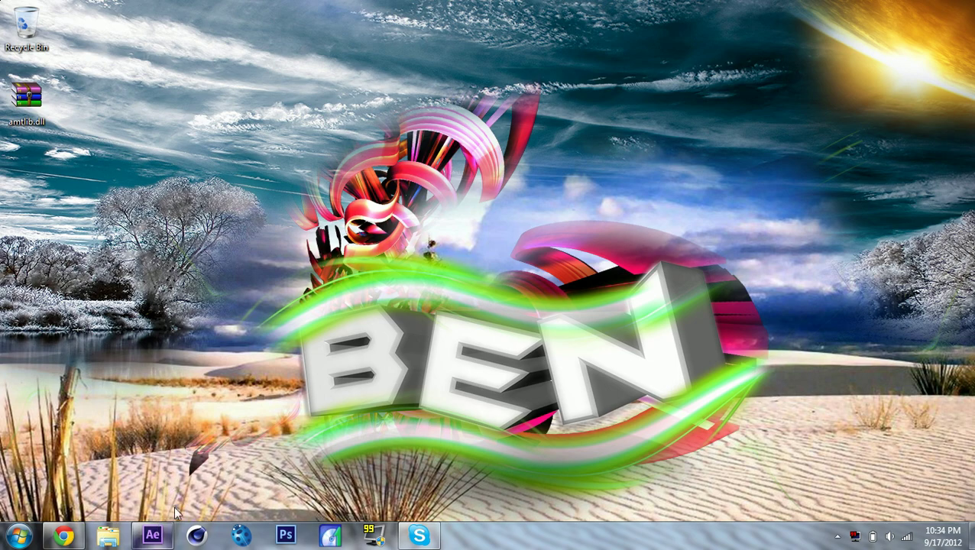
Step: Bring the empty Untitled Project window forward and dismiss the File > Import menu unused
mouse_move(165, 526)
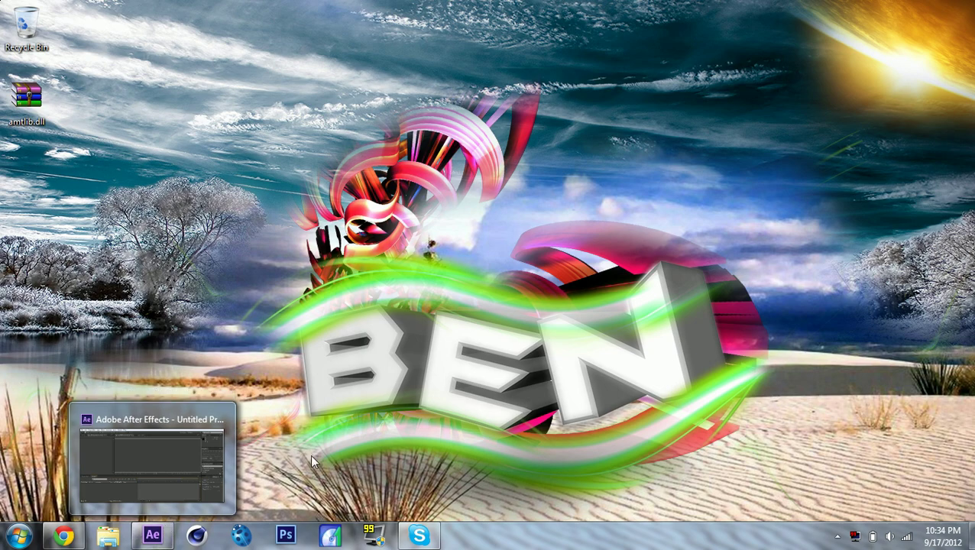
click(152, 535)
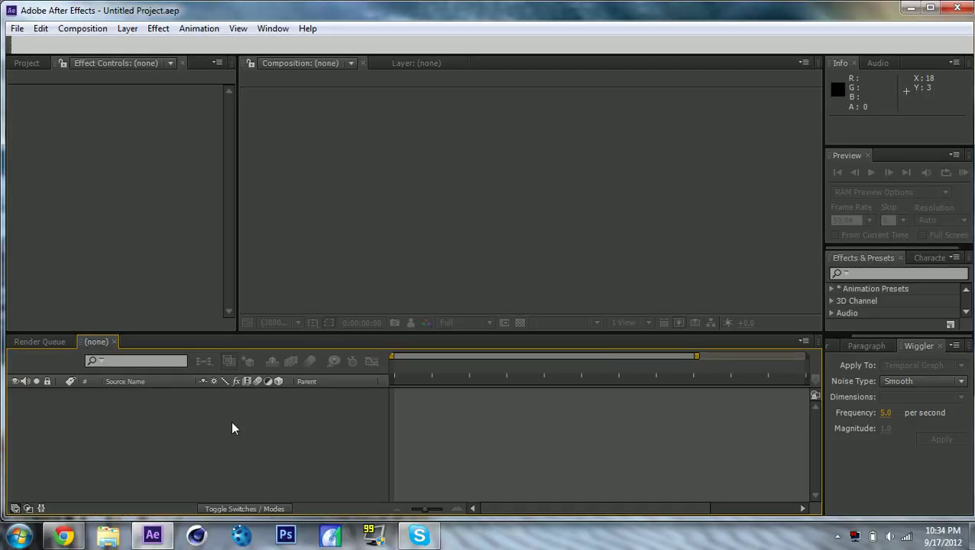
click(23, 29)
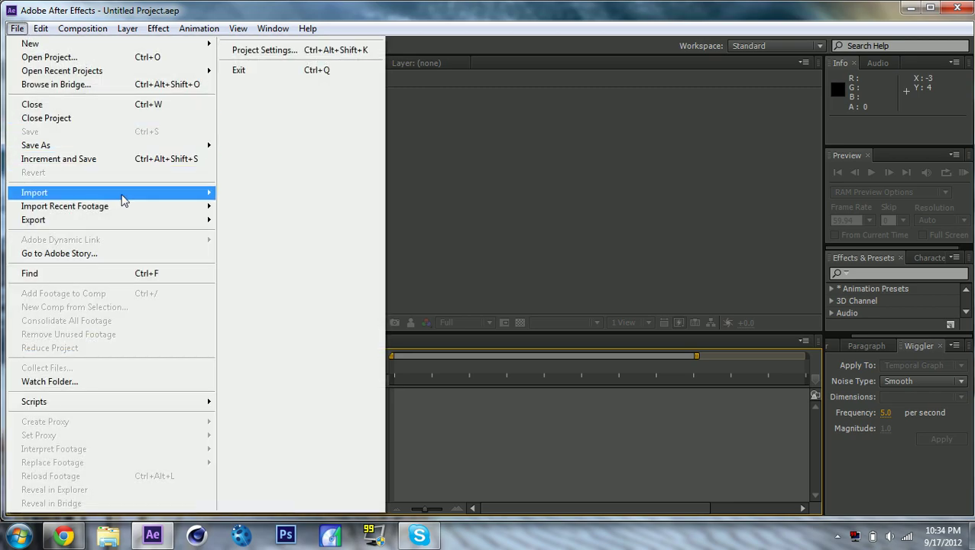
mouse_move(128, 197)
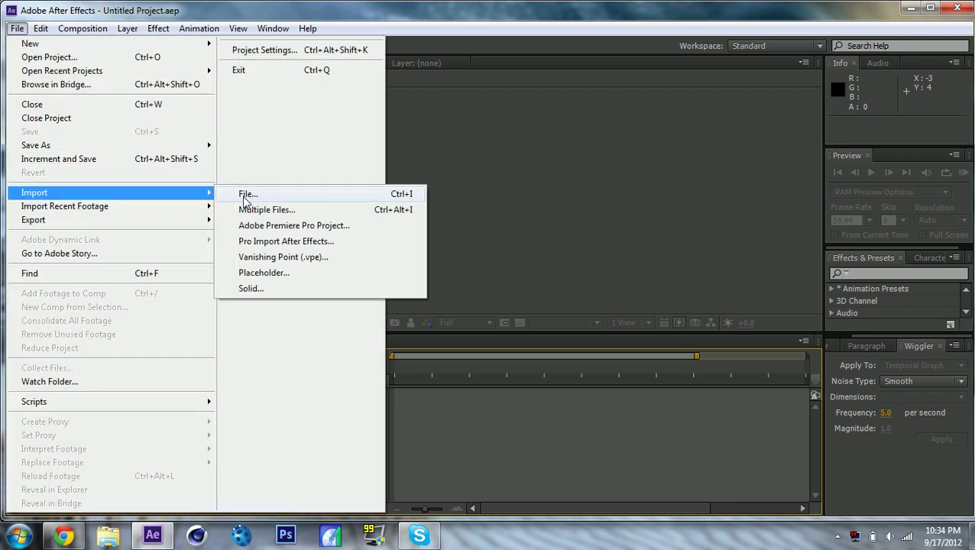
click(501, 179)
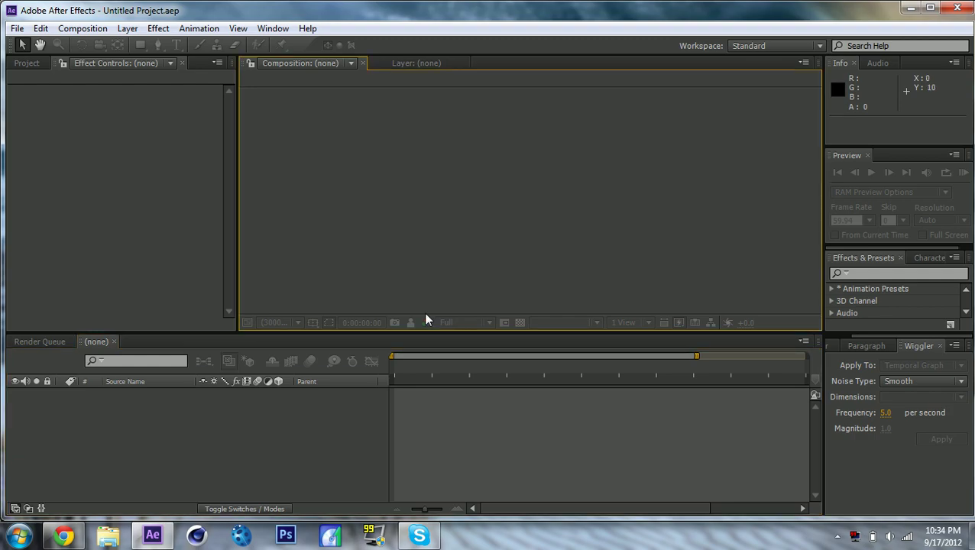
Step: Import the LCUR#1.MP4 clip from the Ep.2 folder into the Project panel
double_click(192, 284)
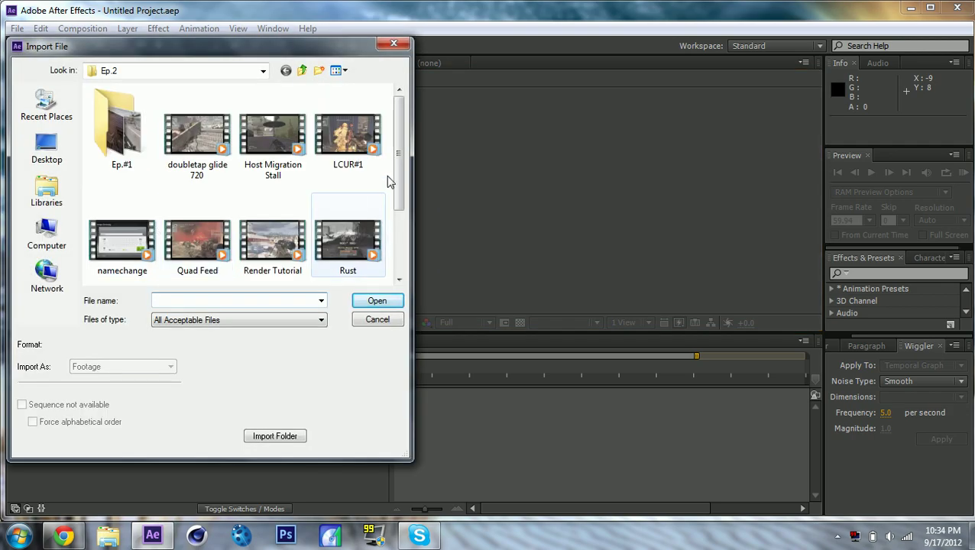
mouse_move(399, 144)
mouse_down()
mouse_move(406, 216)
mouse_move(403, 132)
mouse_up()
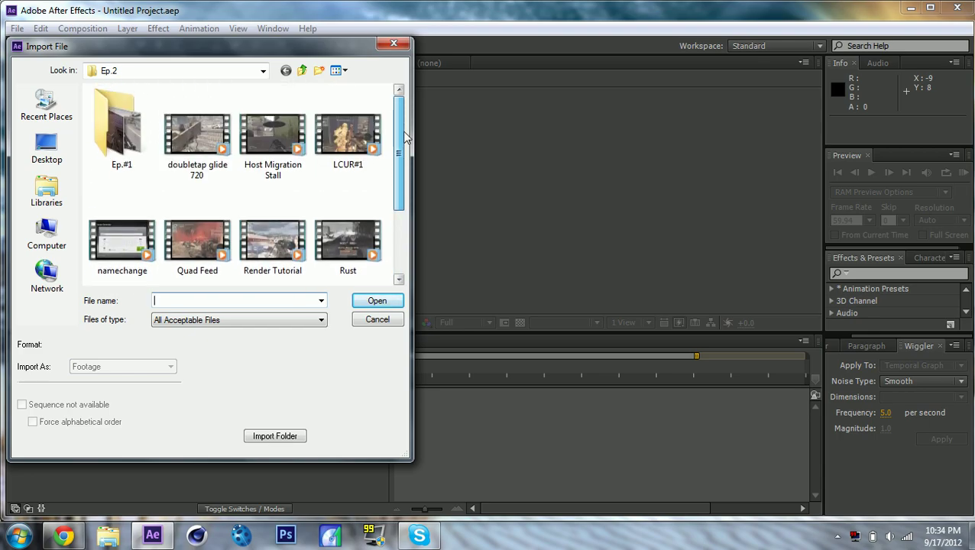
double_click(372, 141)
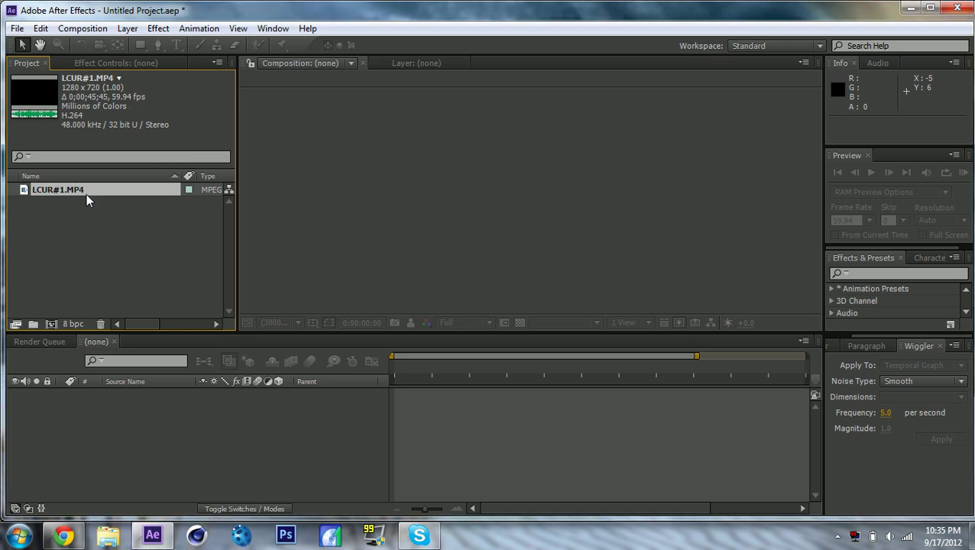
Step: Drag LCUR#1.MP4 onto the New Composition button to create the LCUR#1 comp
drag(82, 189, 427, 410)
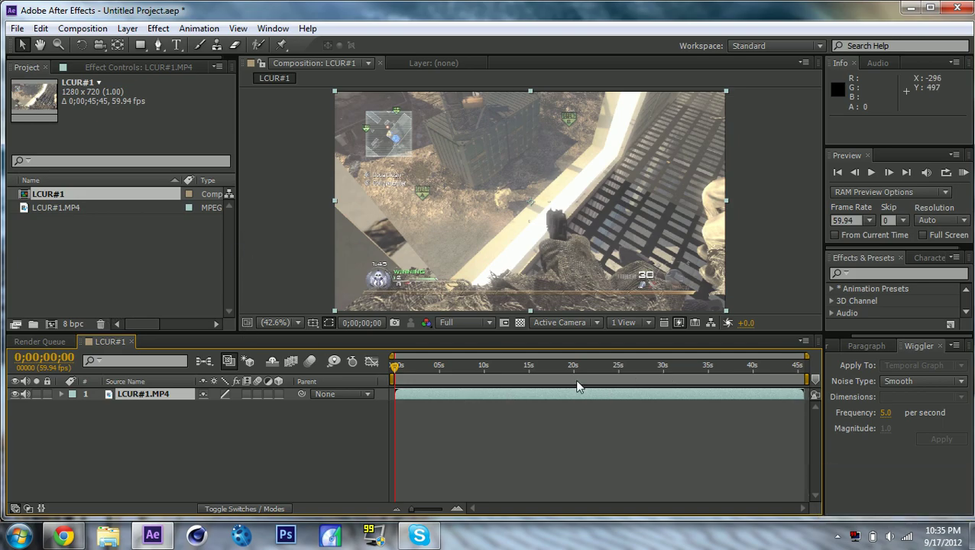
Step: Scrub the timeline past roughly 33, 27 and 13 seconds to land on 0;00;14;09
click(397, 368)
click(694, 365)
click(639, 367)
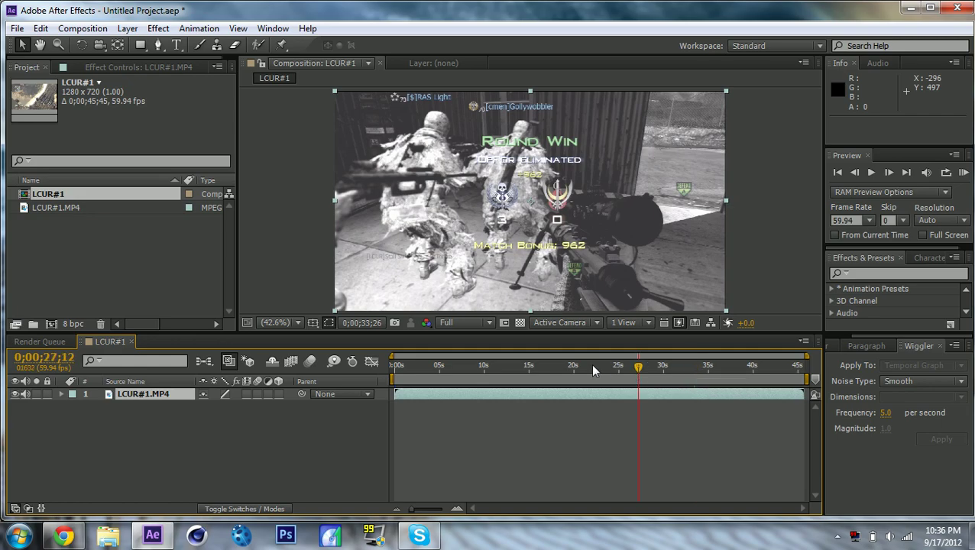
click(510, 365)
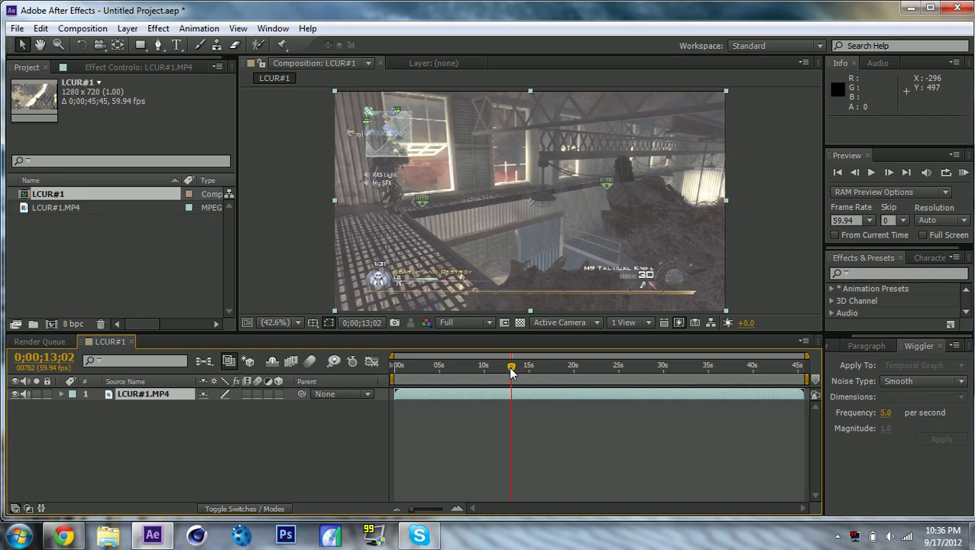
drag(511, 372, 515, 370)
drag(518, 372, 523, 372)
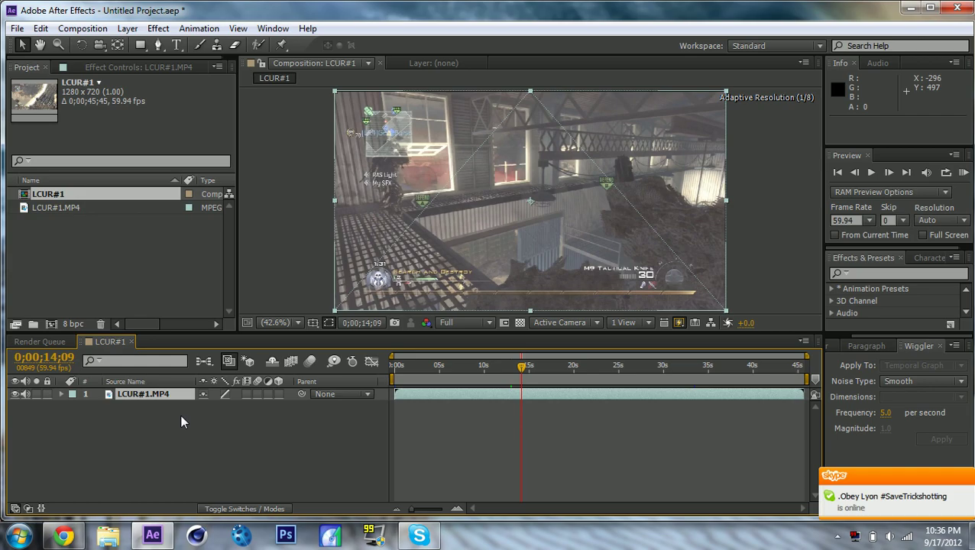
Step: Set the LCUR#1.MP4 layer's Scale to 101% at 0;00;14;09
key(s)
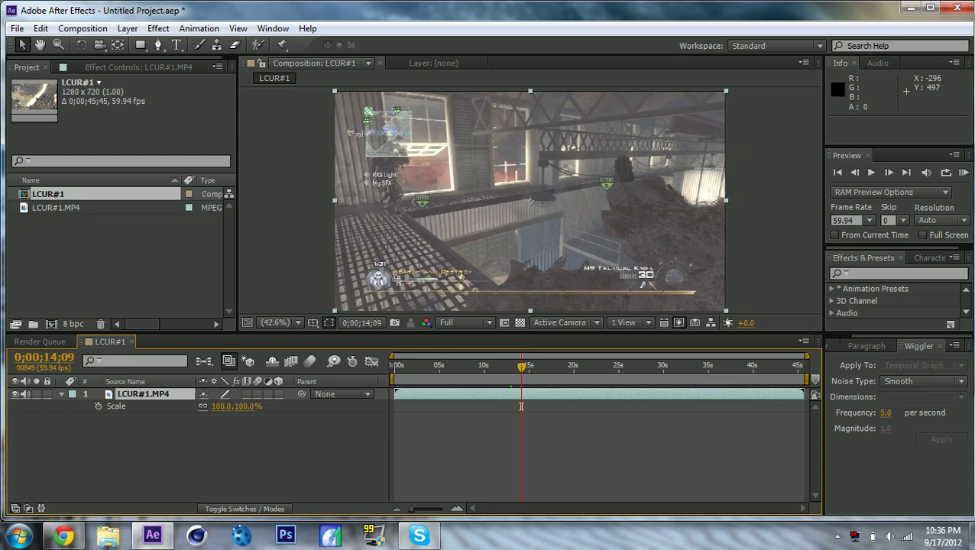
click(222, 406)
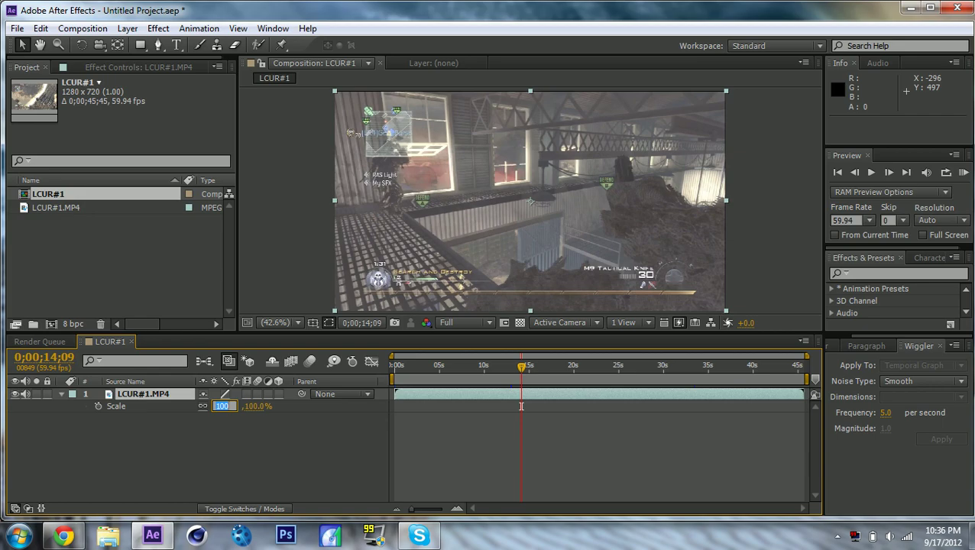
text(101)
key(Return)
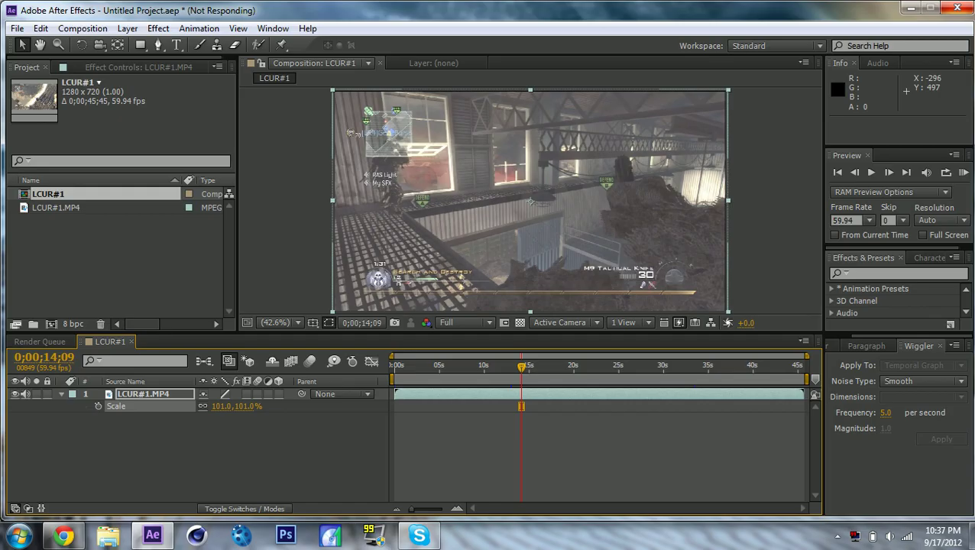
Step: Move the current time via 20 and 26 seconds to 0;00;26;52 and show the Resolution choices
click(579, 366)
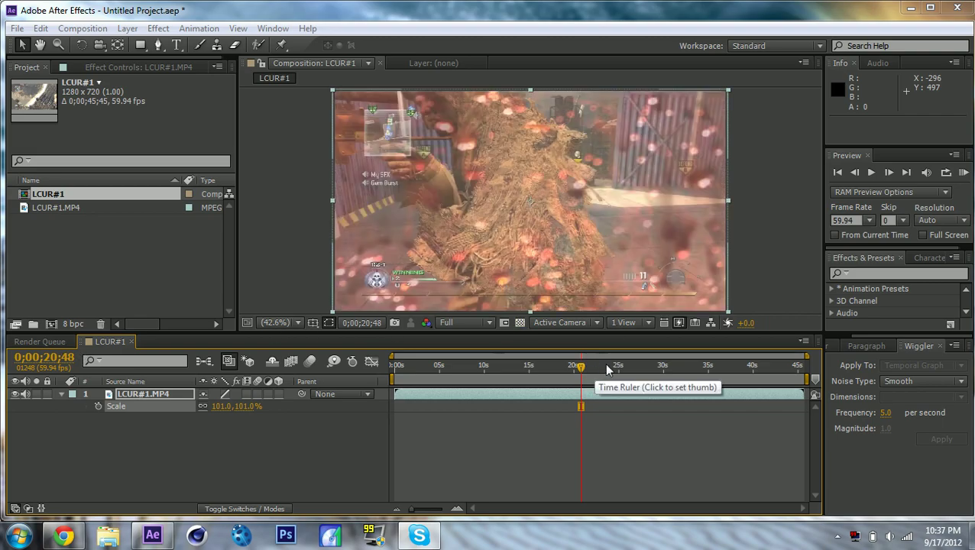
click(635, 366)
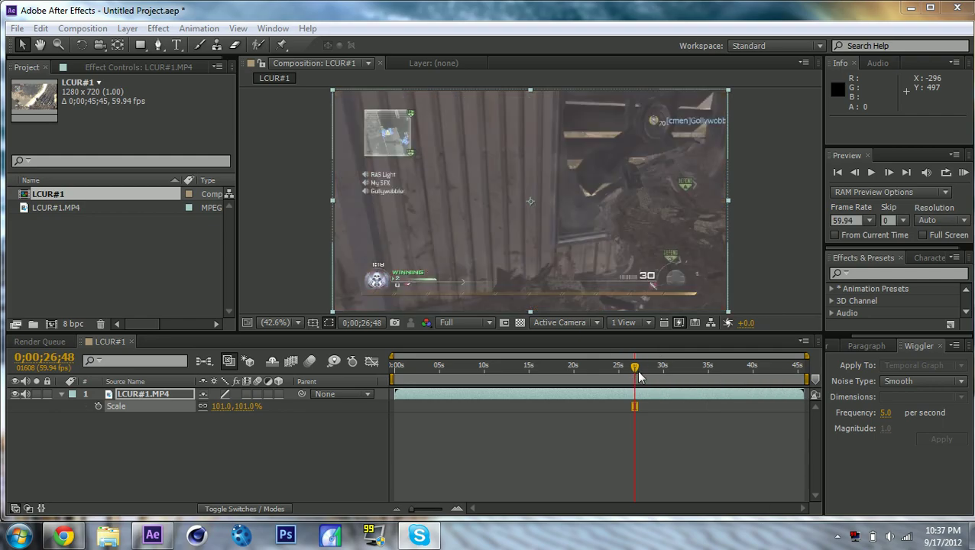
drag(635, 373, 642, 372)
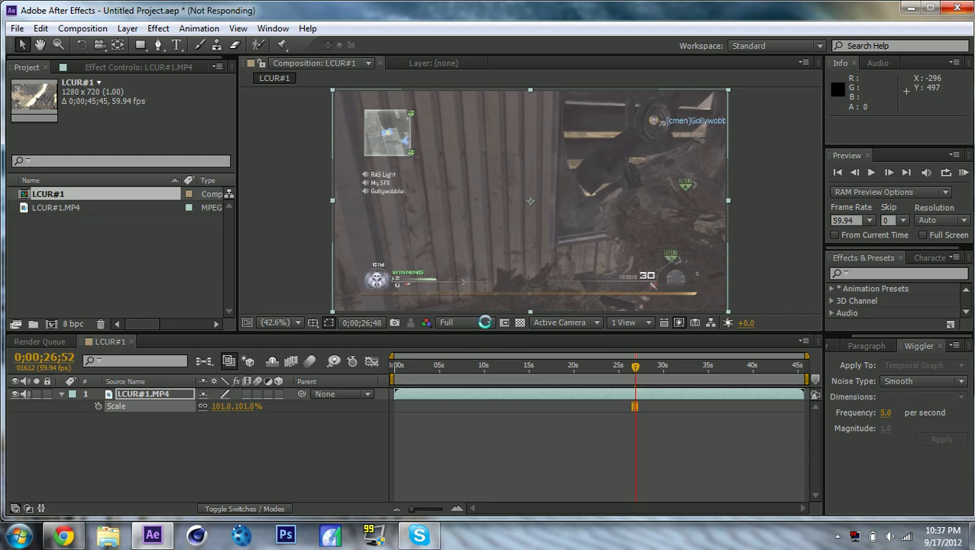
click(484, 321)
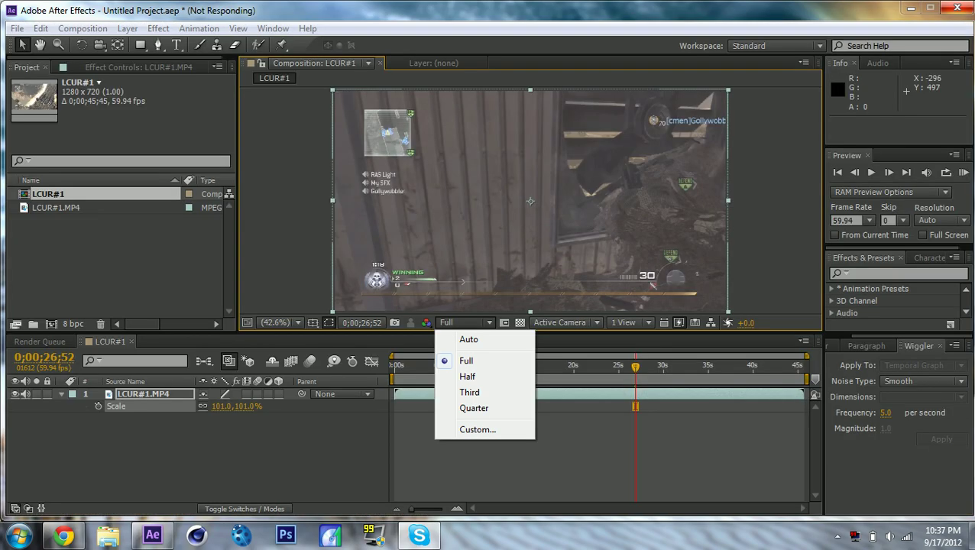
Step: Set preview resolution to Quarter, deselect the layer, and step back to 0;00;26;24
click(489, 406)
click(681, 406)
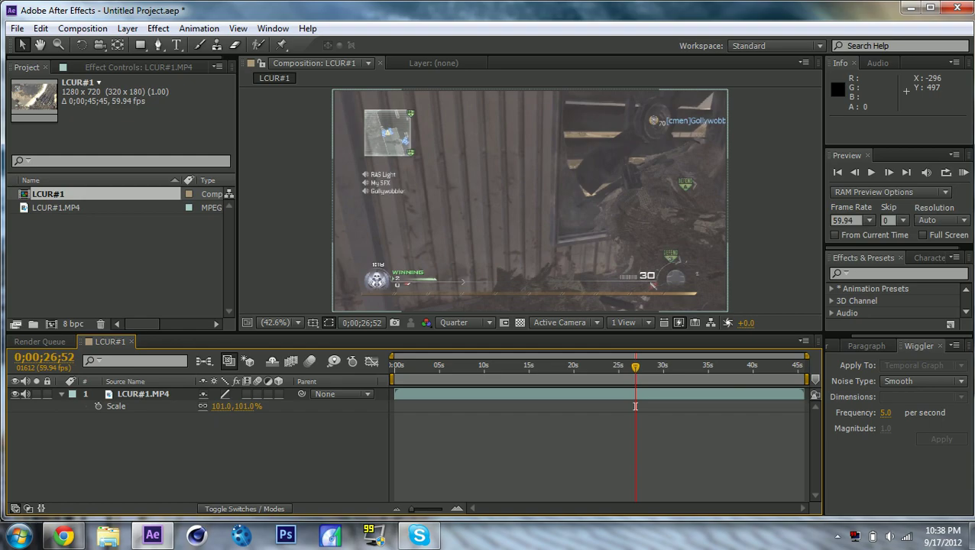
click(631, 370)
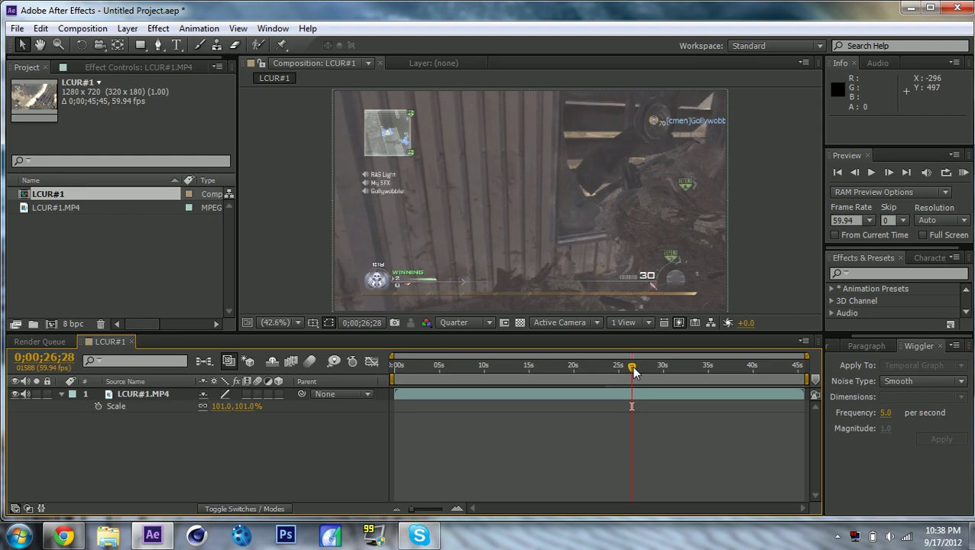
click(631, 369)
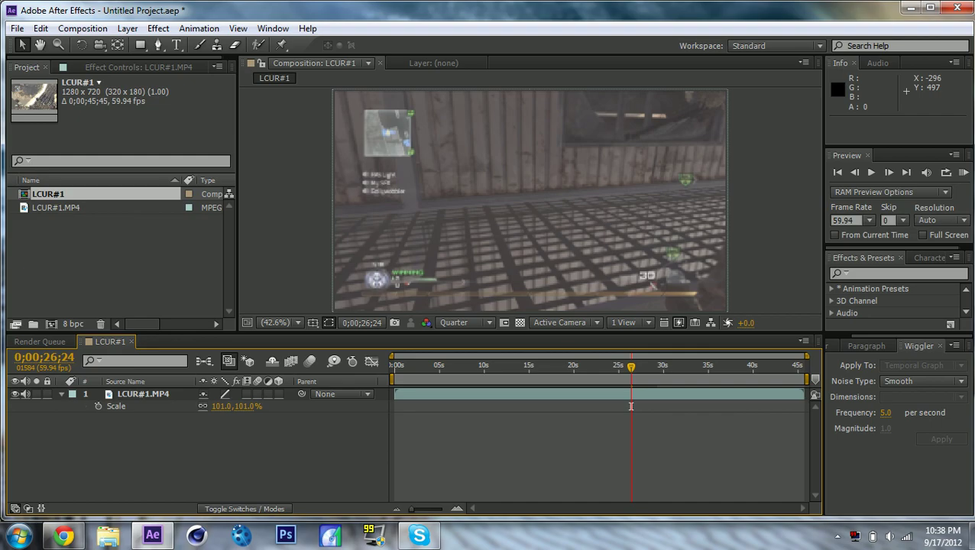
click(61, 393)
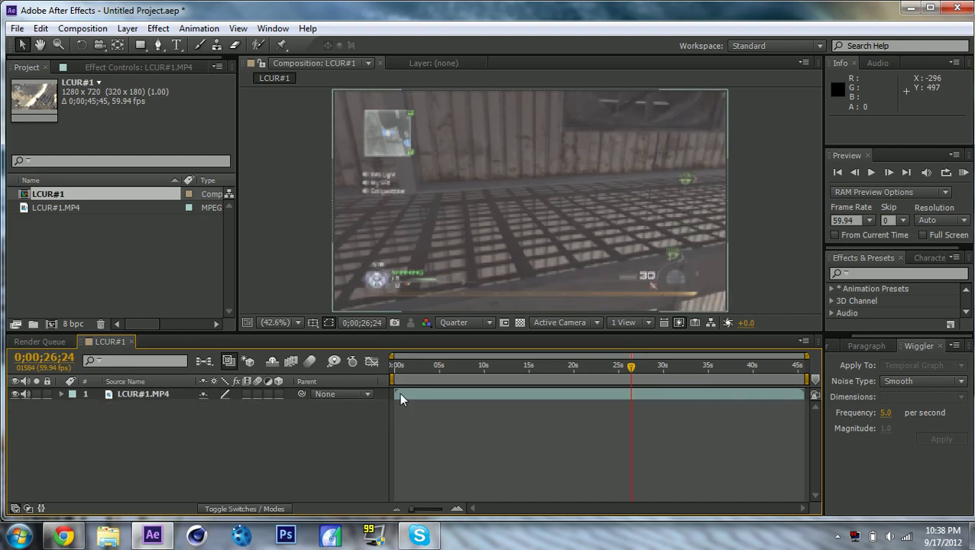
drag(392, 379, 630, 379)
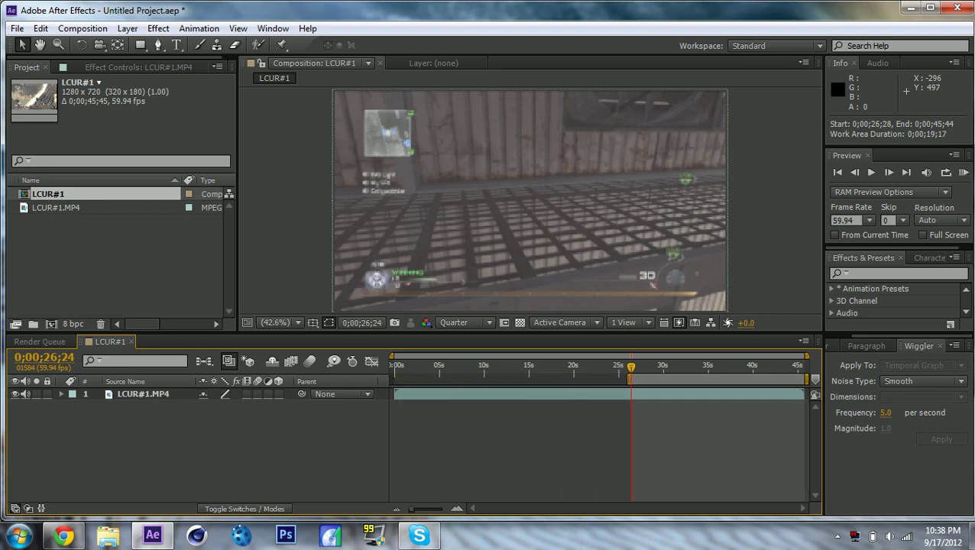
click(612, 397)
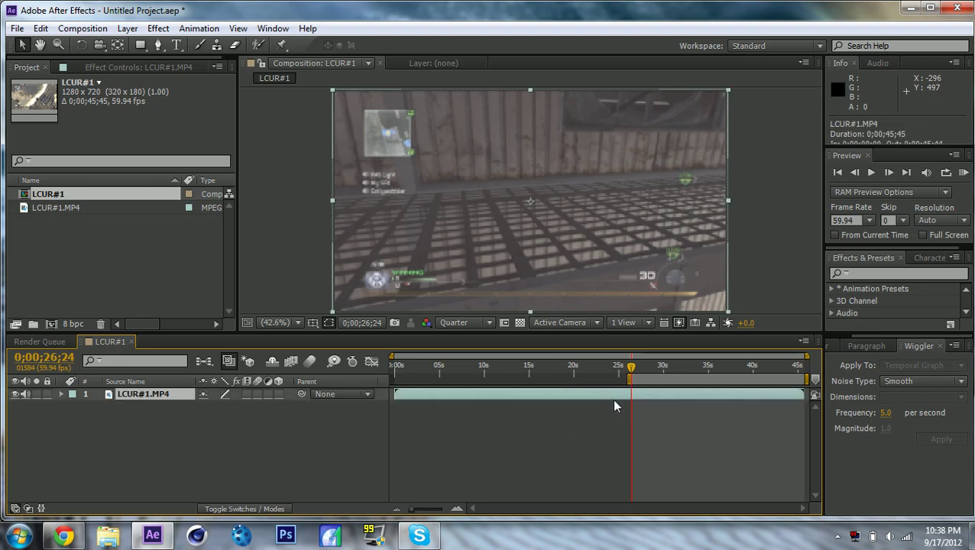
key(ctrl+shift+d)
click(604, 405)
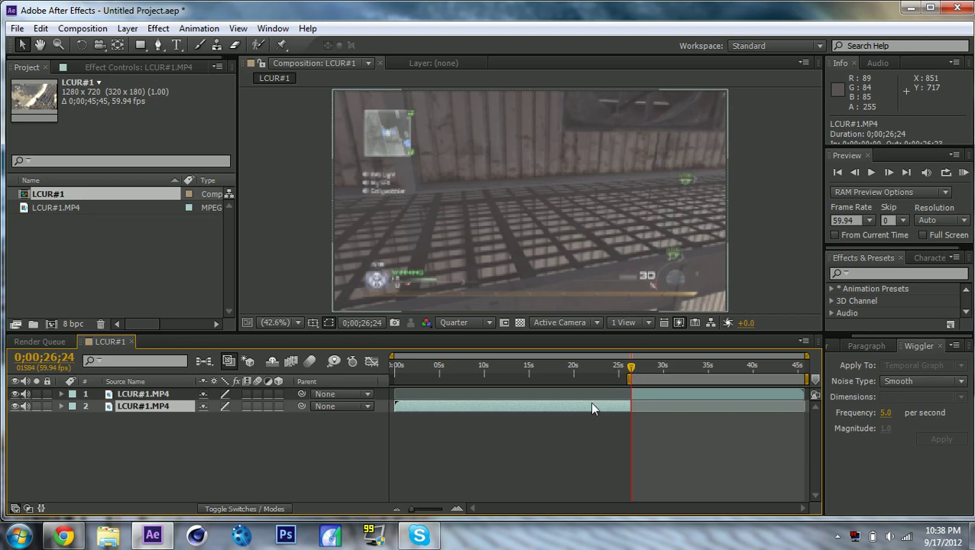
key(Delete)
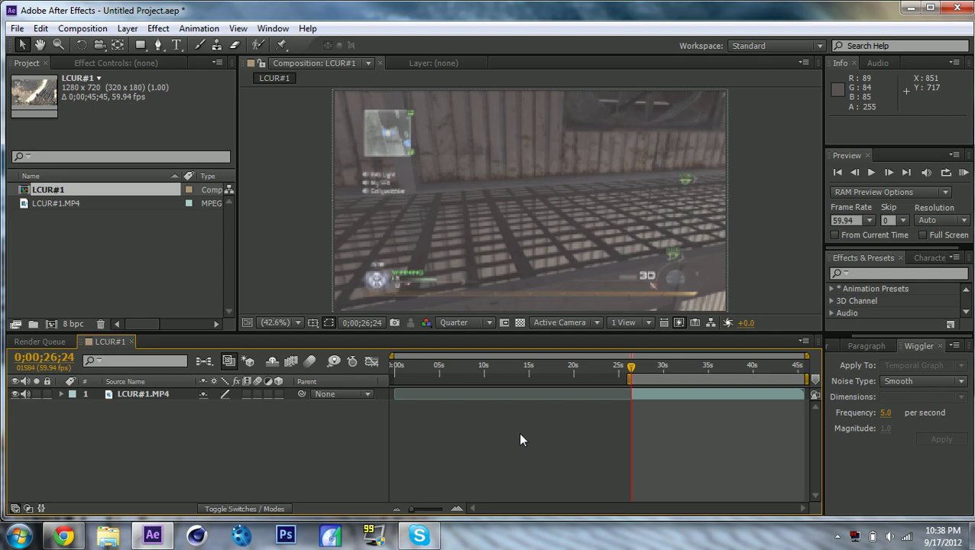
key(ctrl+z)
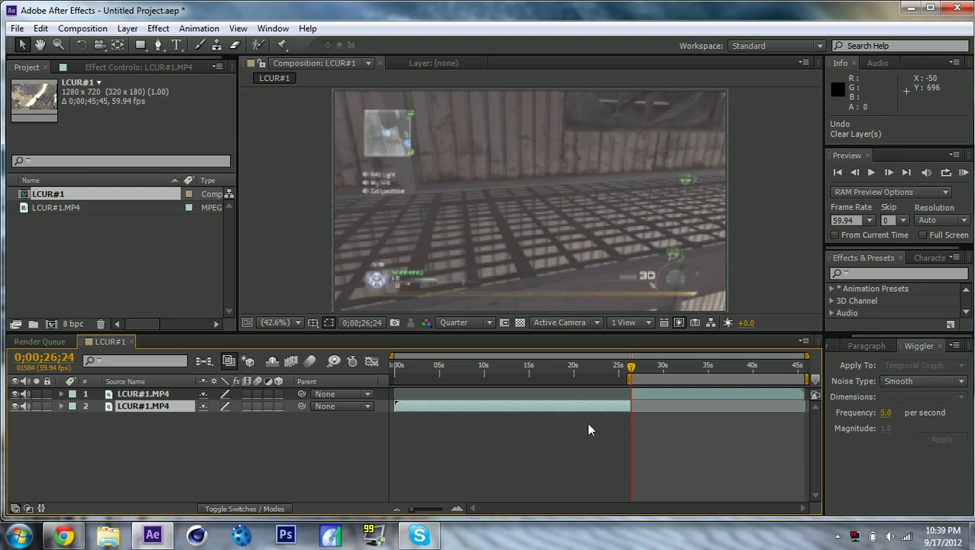
key(ctrl+z)
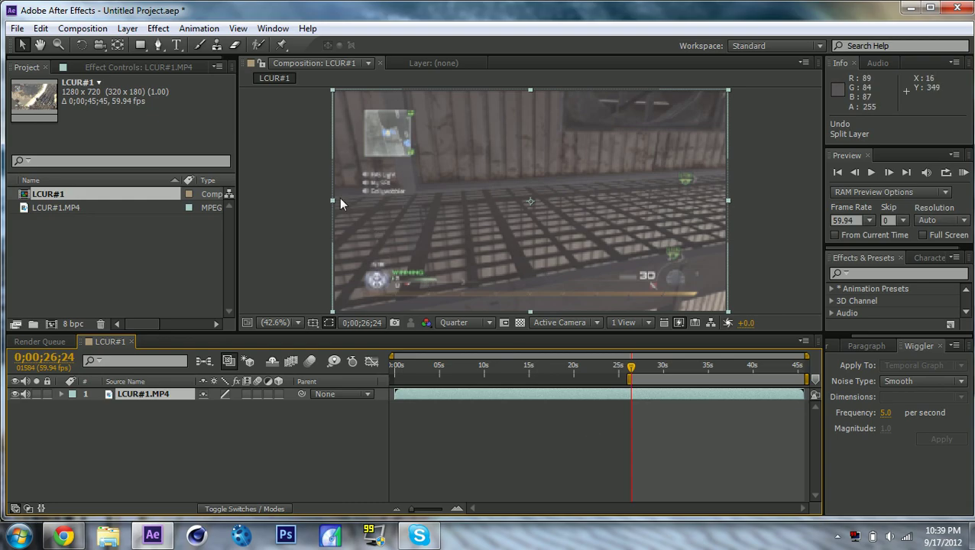
Step: Apply Trim Comp to Work Area so LCUR#1 runs 0;00;19;17
click(84, 28)
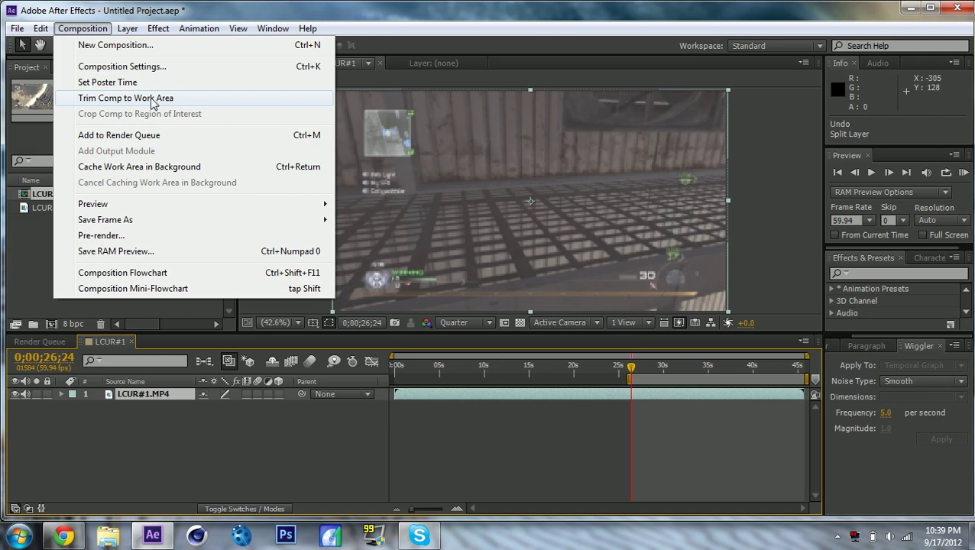
click(153, 100)
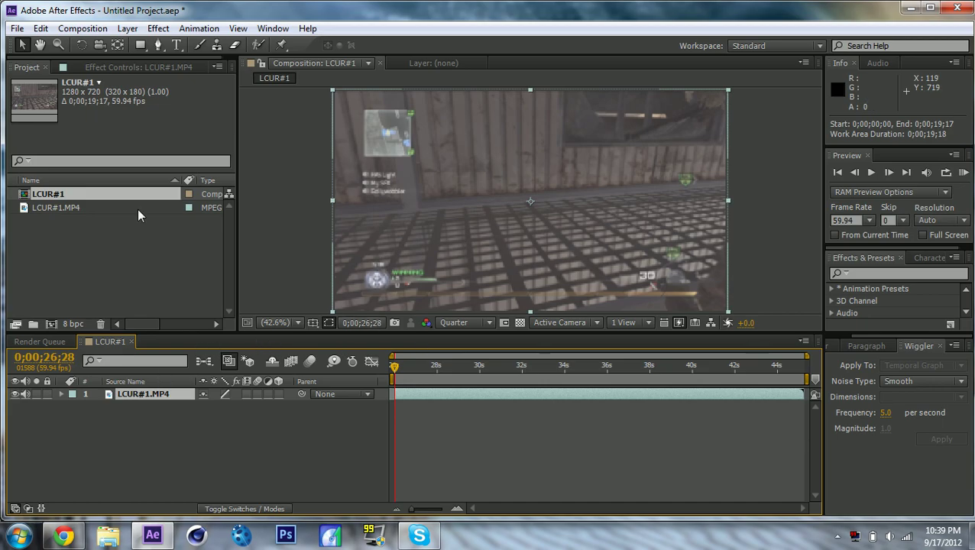
click(81, 29)
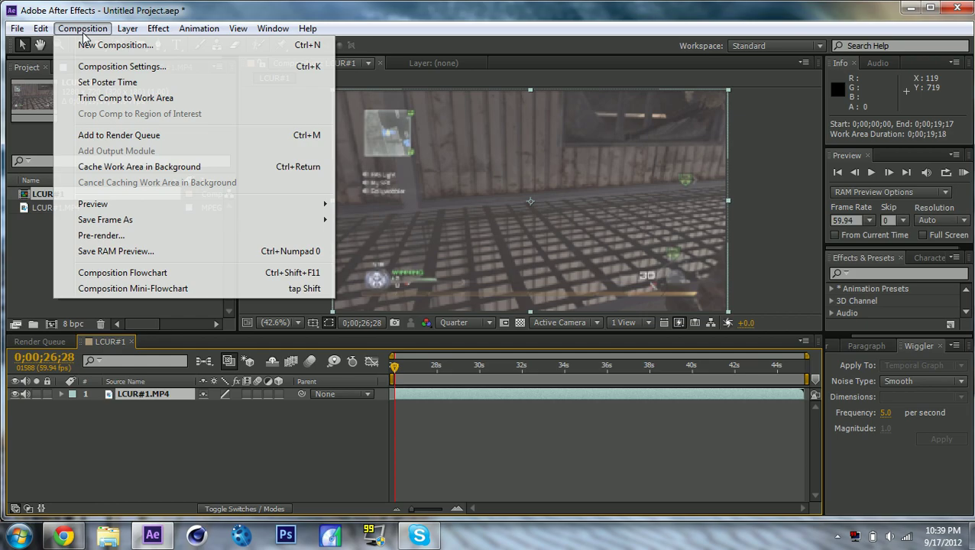
Step: Add LCUR#1 to the Render Queue and confirm its Best Settings render settings
click(174, 135)
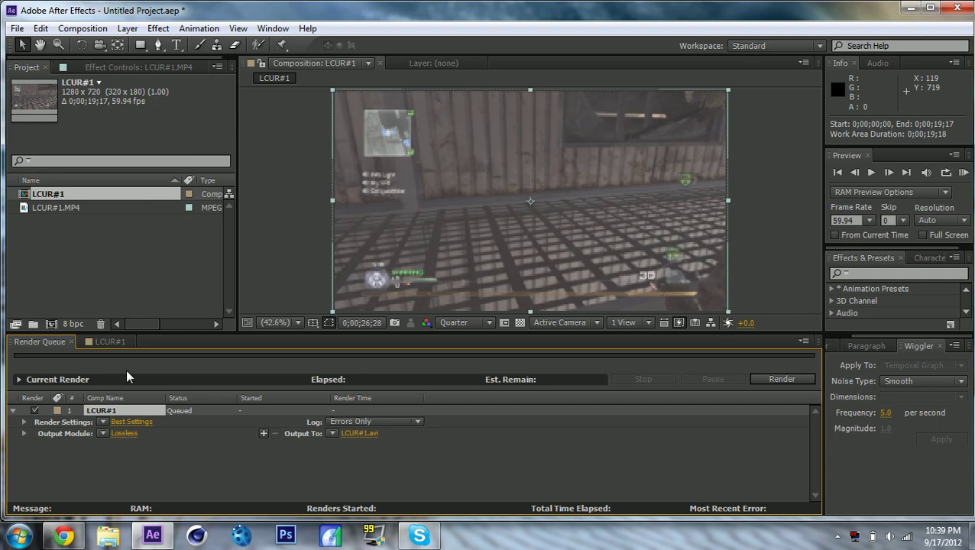
click(130, 424)
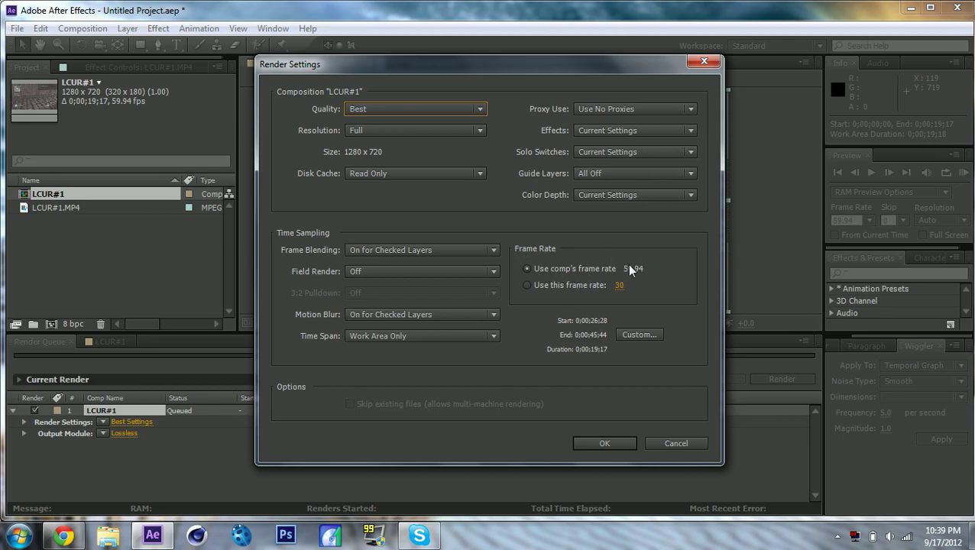
click(609, 443)
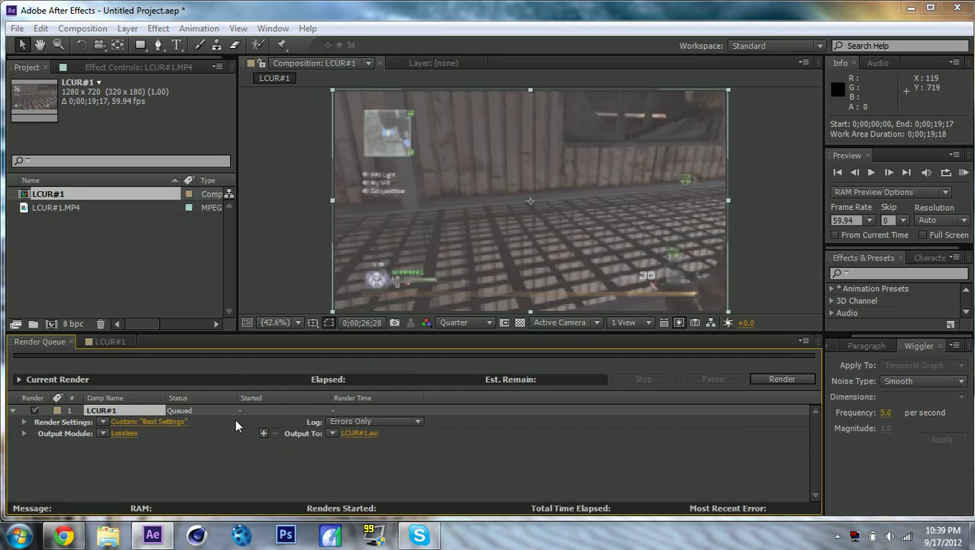
Step: Set LCUR#1's output module format to H.264 with Audio Output enabled
click(123, 432)
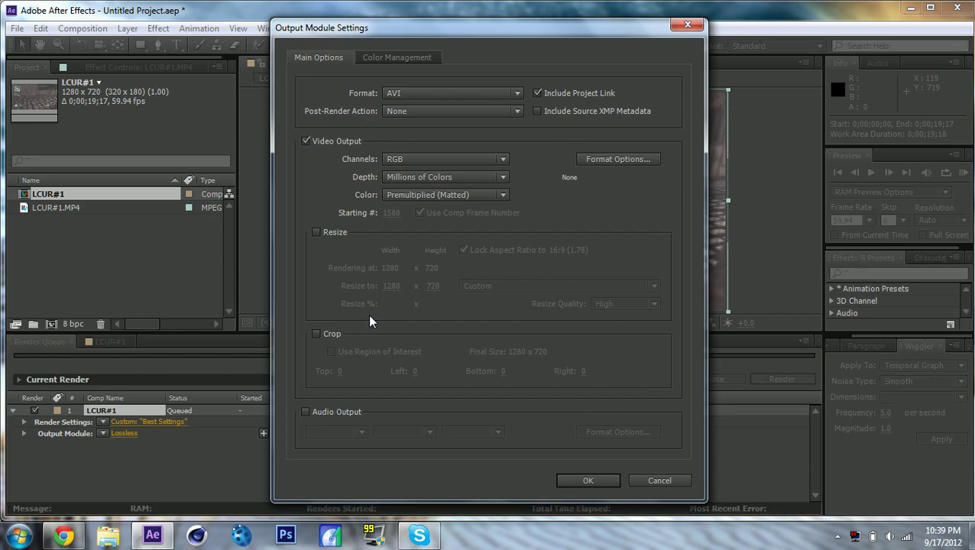
click(518, 92)
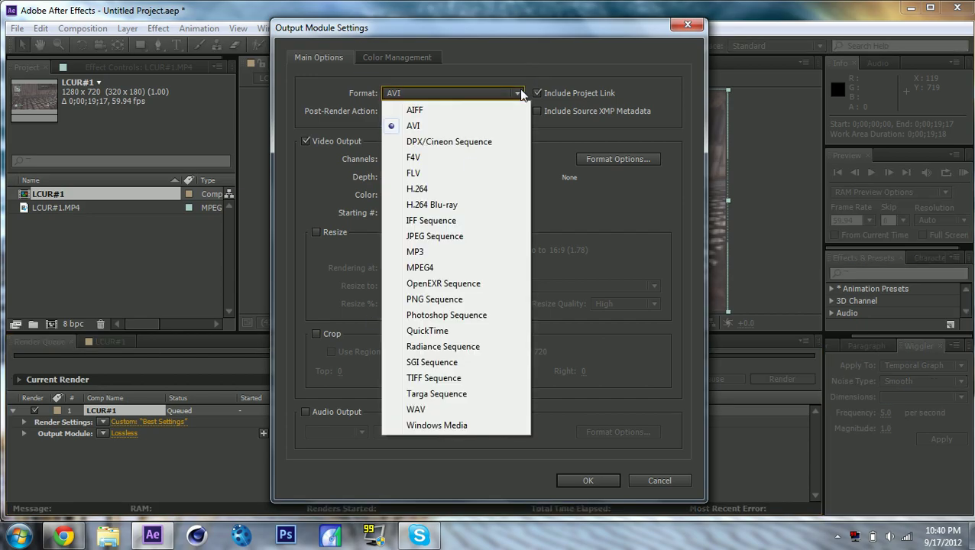
click(424, 189)
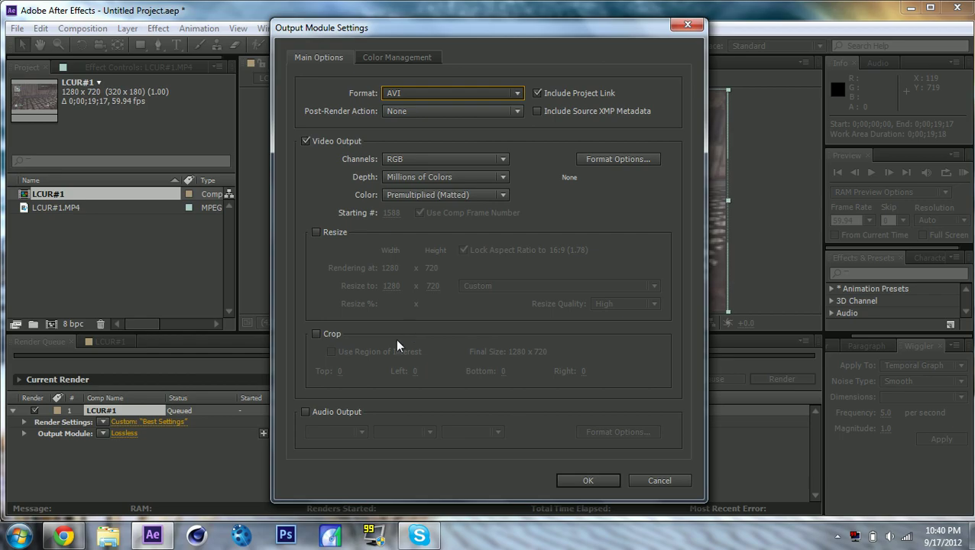
click(306, 413)
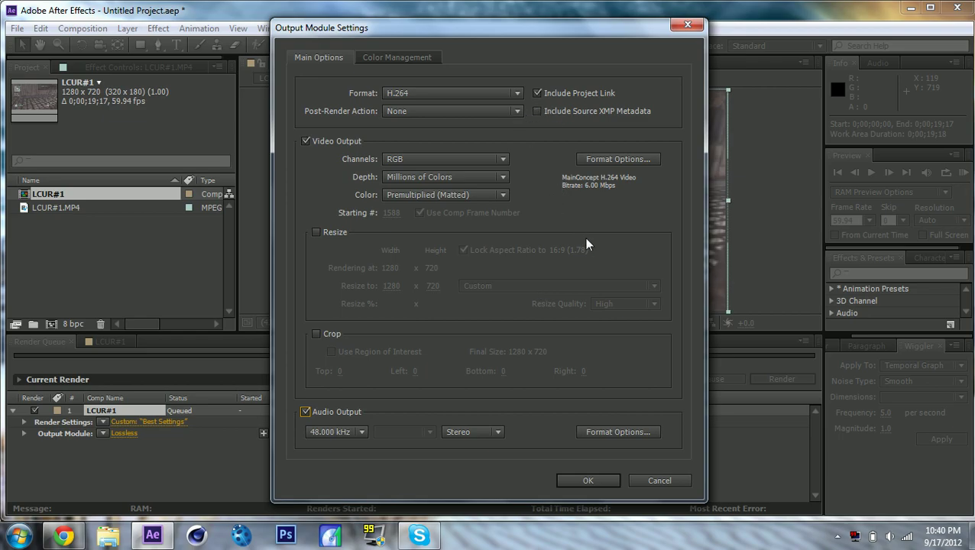
click(596, 482)
click(500, 94)
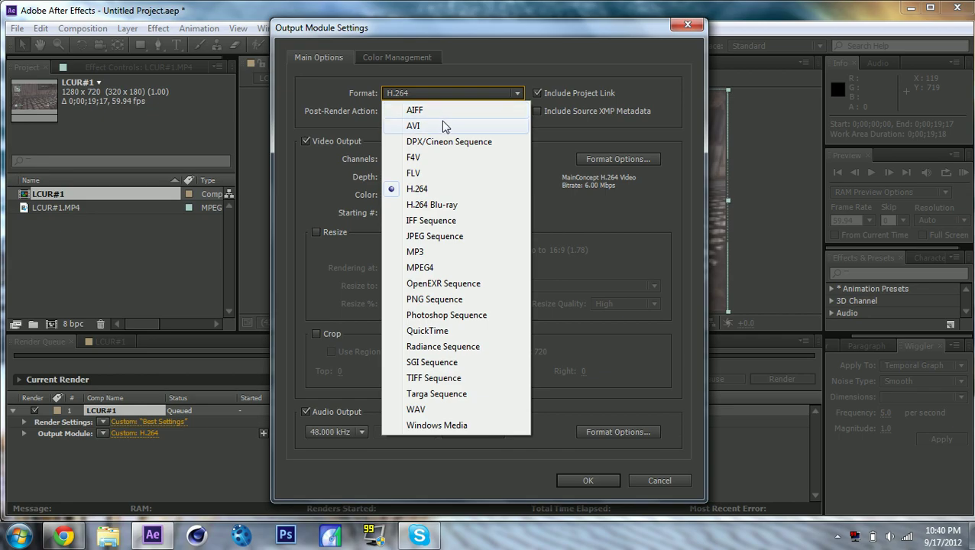
click(581, 484)
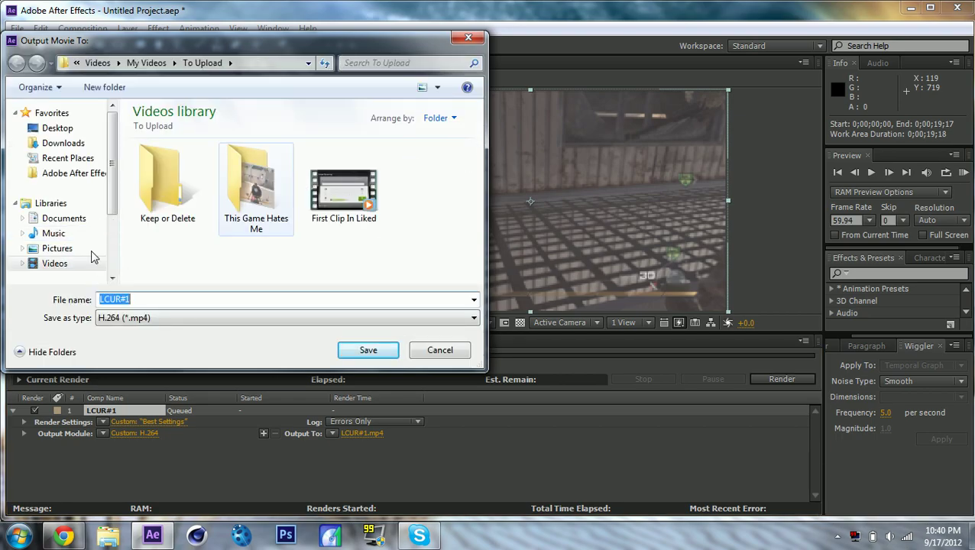
Step: Point the LCUR#1 output to Videos > Ep.2 and name the file 'Cat Walk'
click(64, 264)
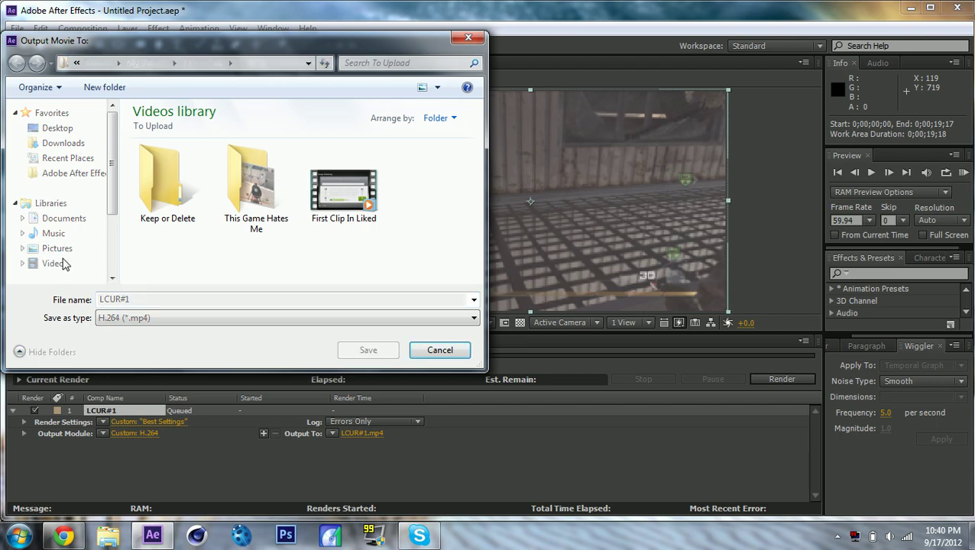
drag(478, 164, 478, 218)
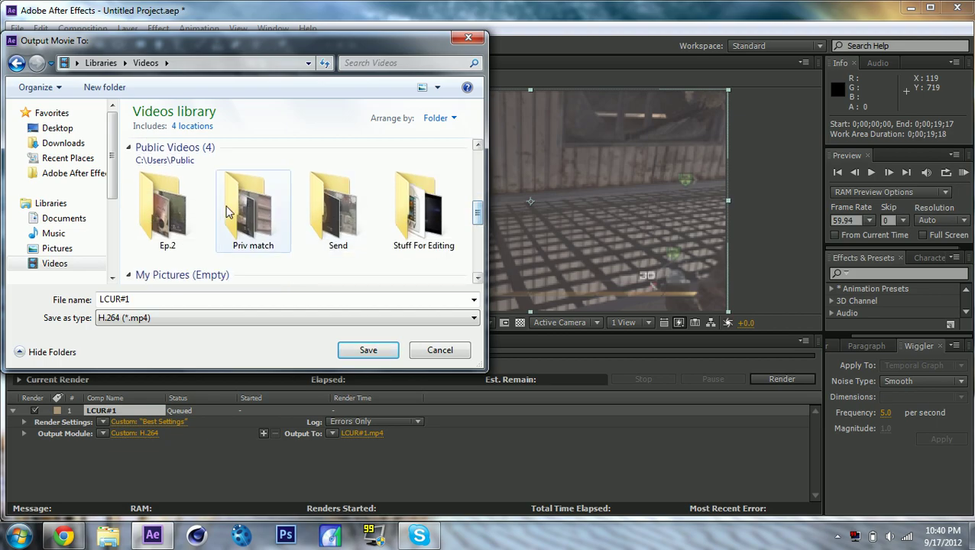
double_click(164, 208)
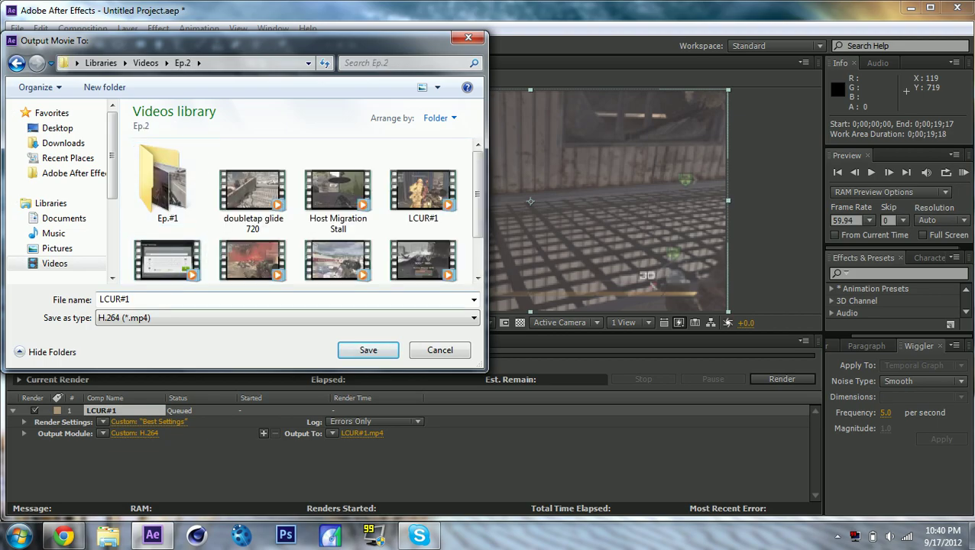
double_click(116, 298)
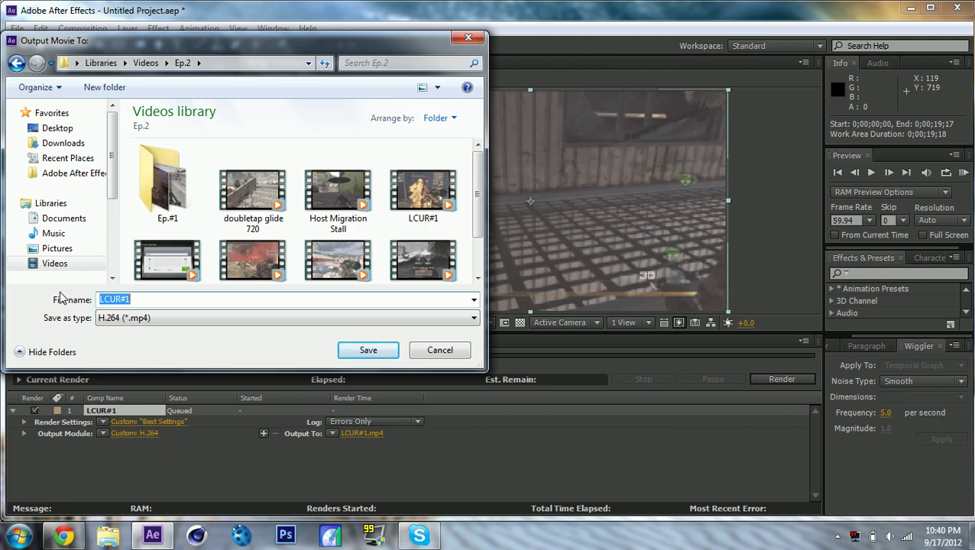
text(Cat Walk)
click(369, 349)
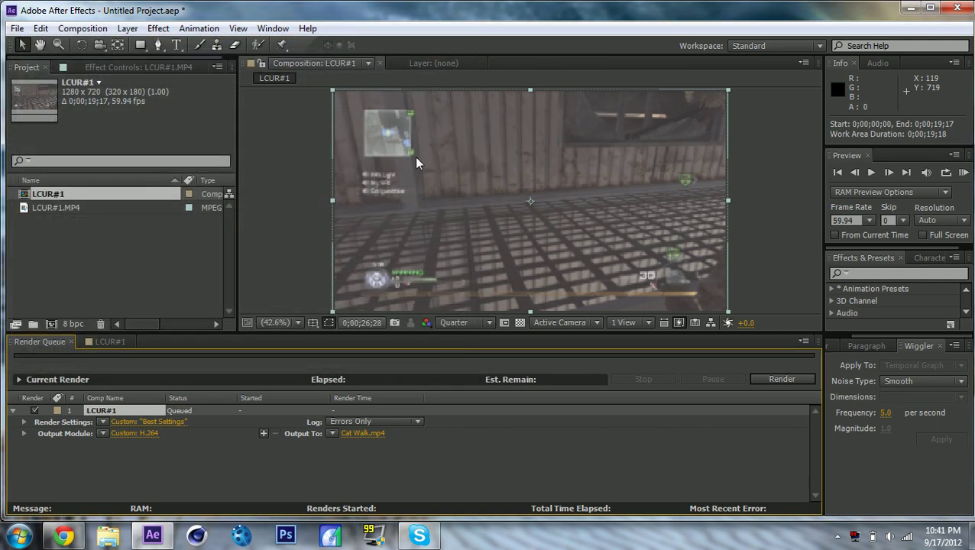
Step: Launch the LCUR#1 render to Cat Walk.mp4 from the Render Queue panel
key(Caps_Lock)
click(795, 380)
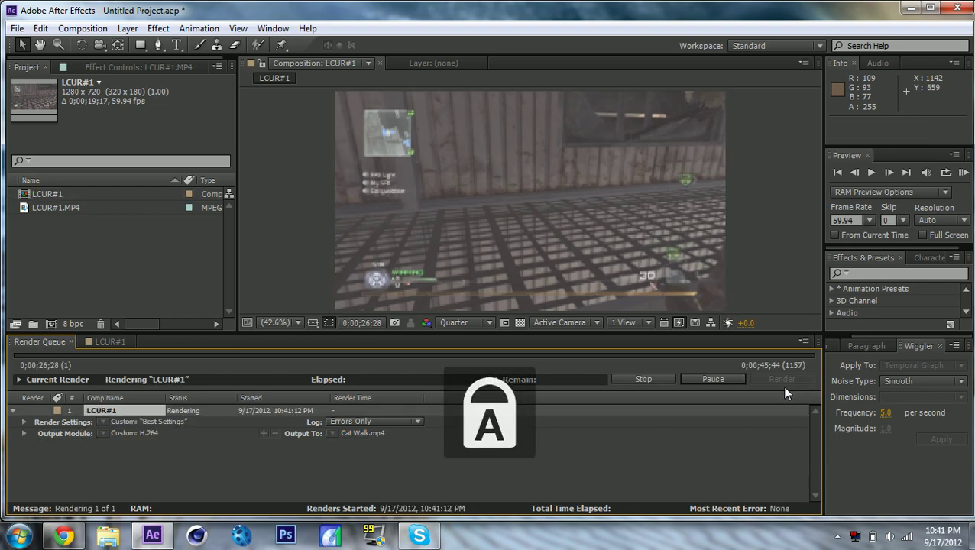